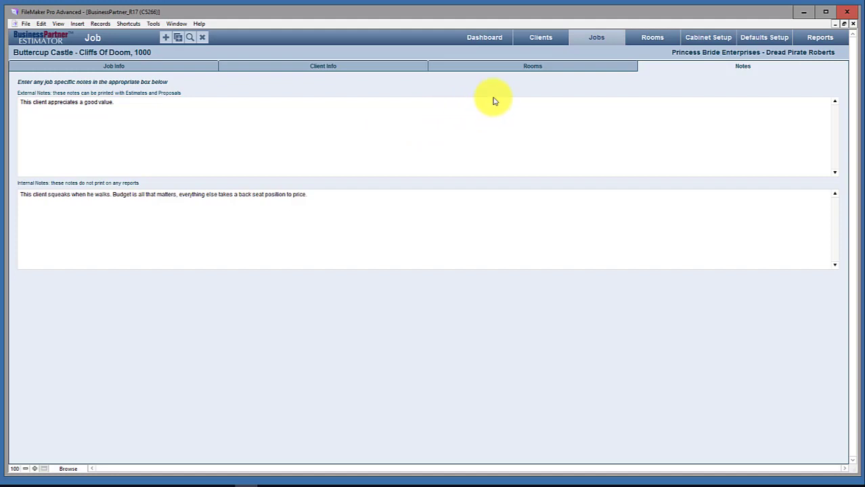
Open the job's room list and review the sort order and the room status choices for Castle Dungeon 1
left_click(531, 68)
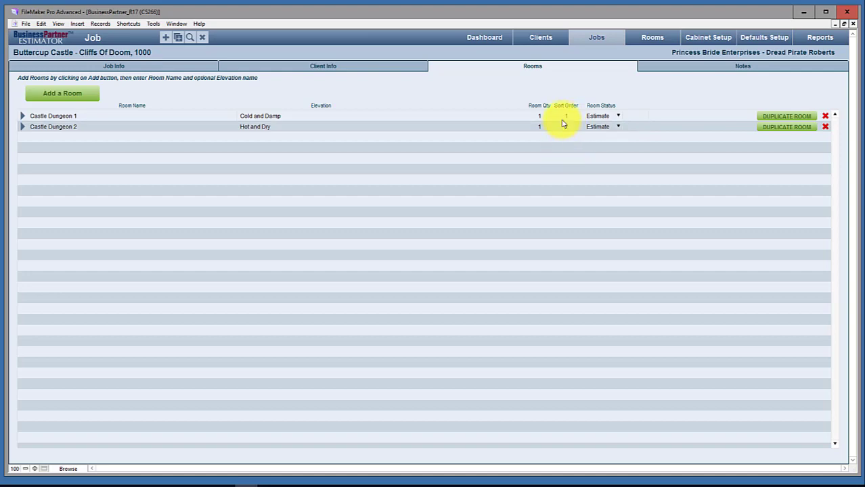
left_click(566, 124)
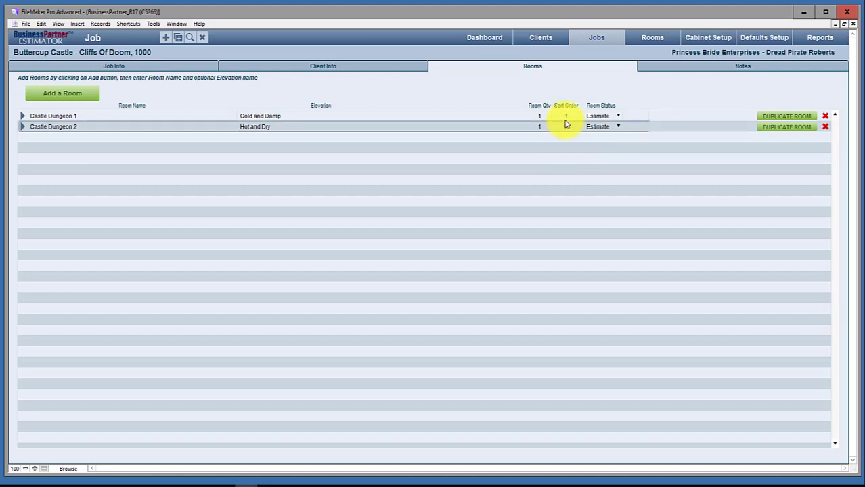
left_click(622, 116)
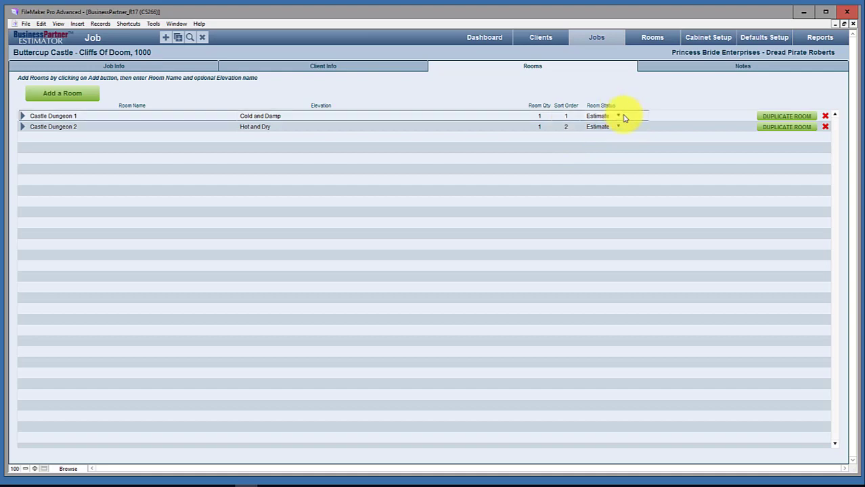
left_click(620, 117)
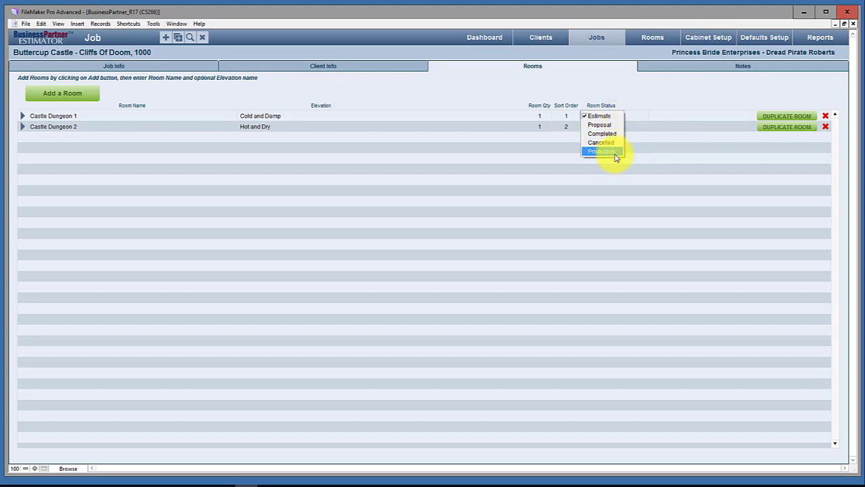
left_click(640, 89)
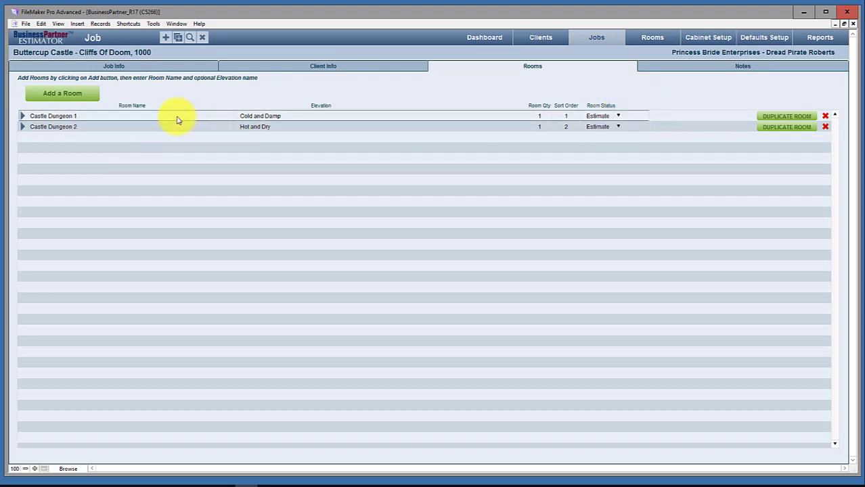
Add a room named Test with elevation East, room quantity 1 and sort order 3 to the job
left_click(75, 100)
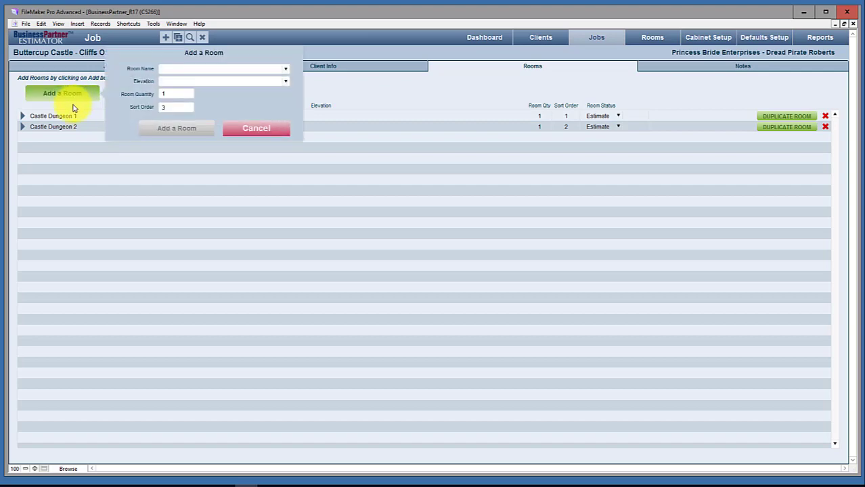
left_click(179, 69)
type("Test")
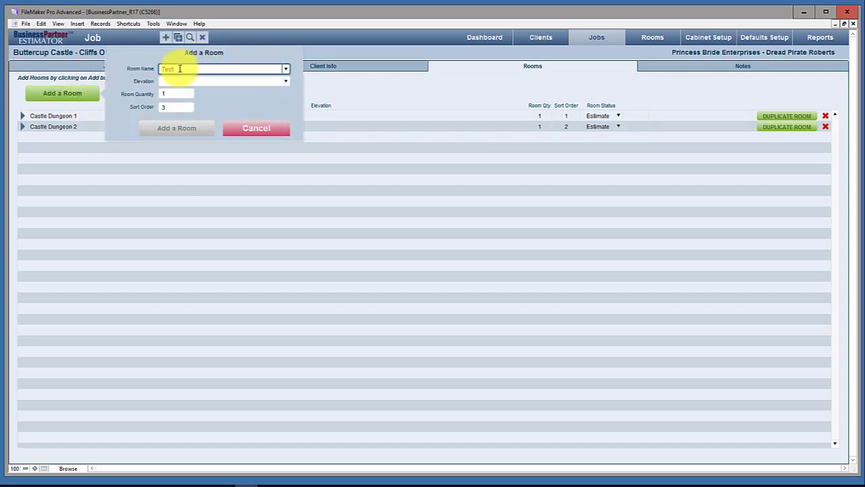
key("Return")
left_click(168, 81)
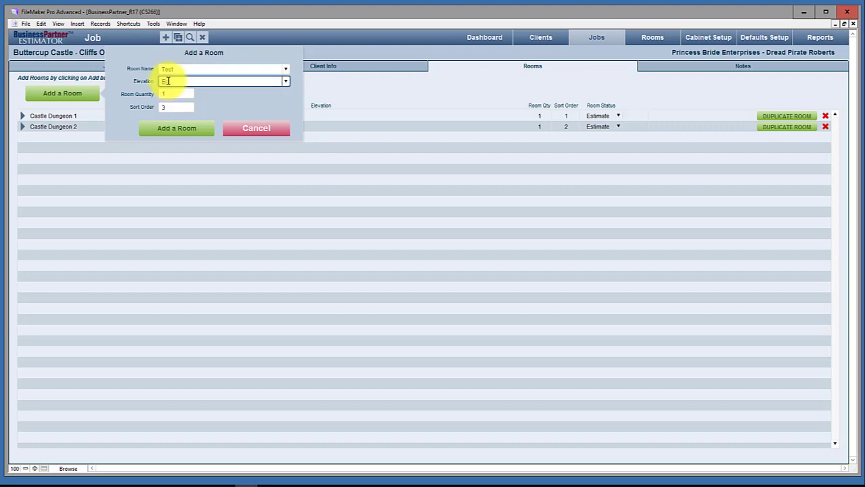
type("East")
left_click(174, 94)
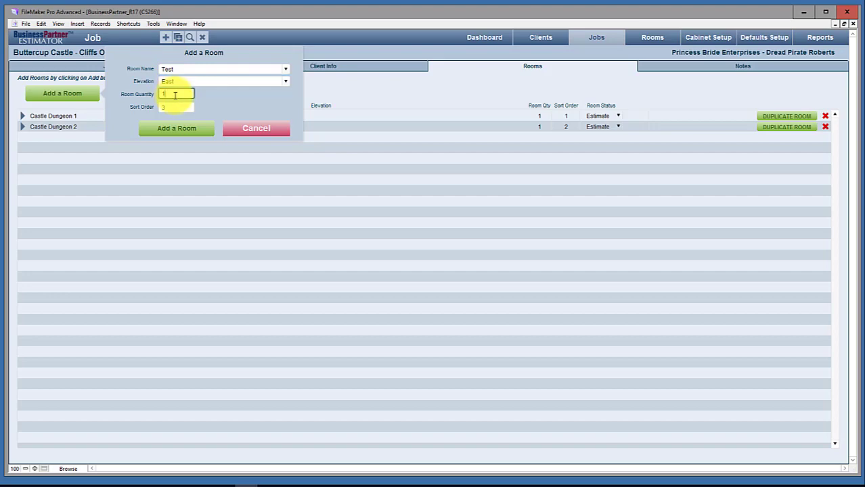
left_click(174, 108)
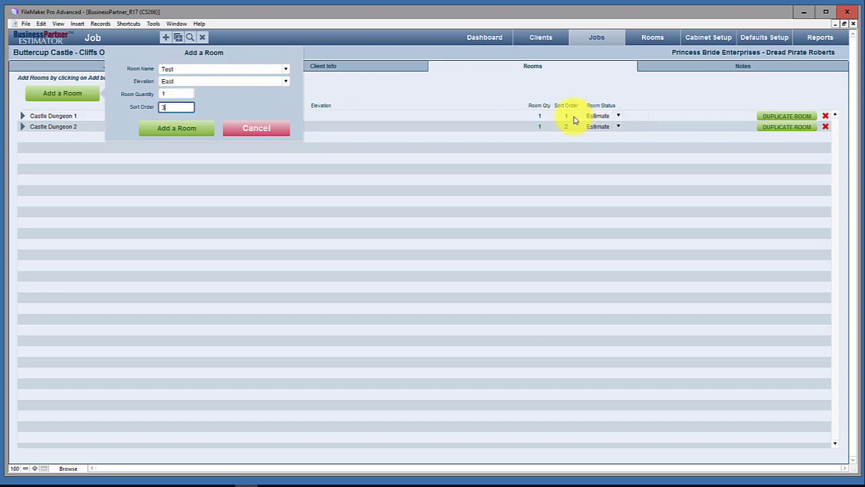
left_click(174, 107)
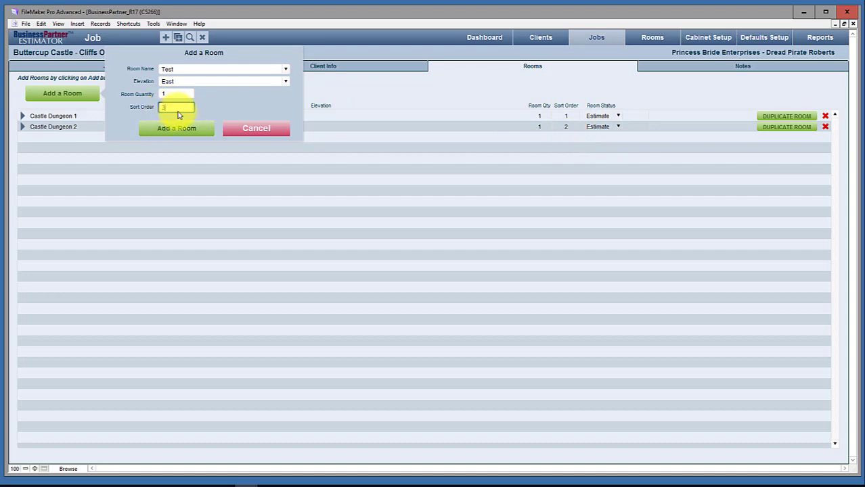
left_click(176, 129)
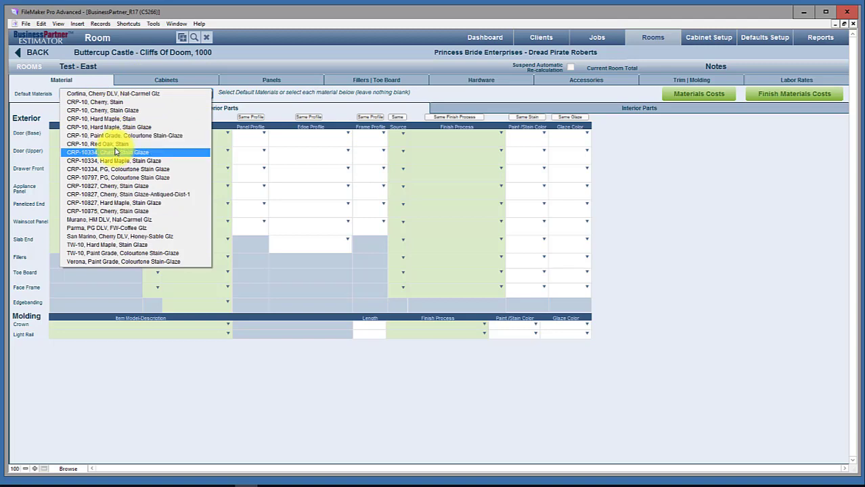
Return to the job's room list without choosing default materials and open the Castle Dungeon 1 room to view its details
left_click(19, 56)
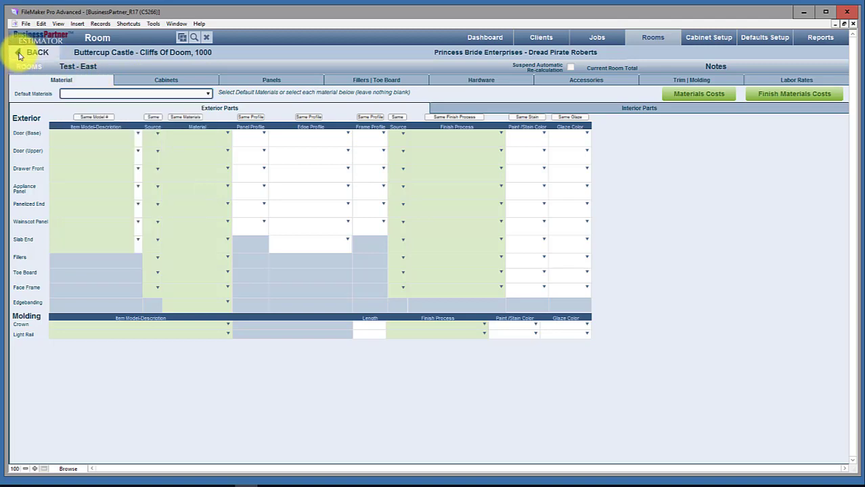
left_click(20, 55)
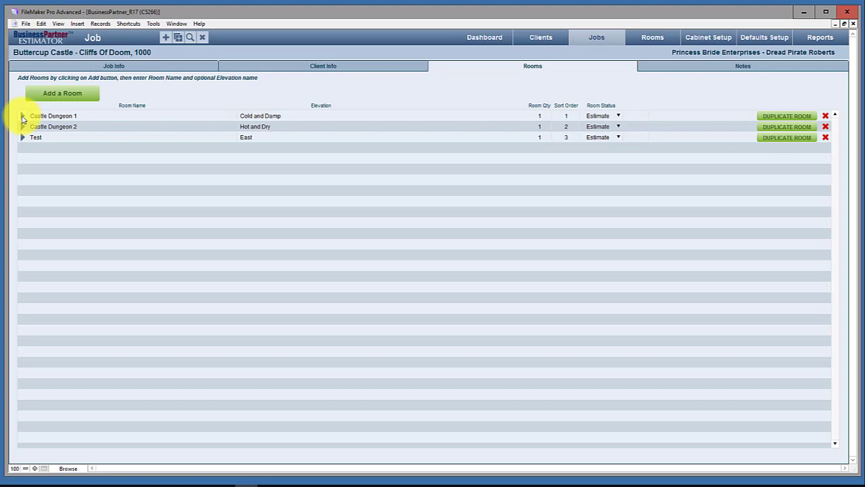
left_click(23, 118)
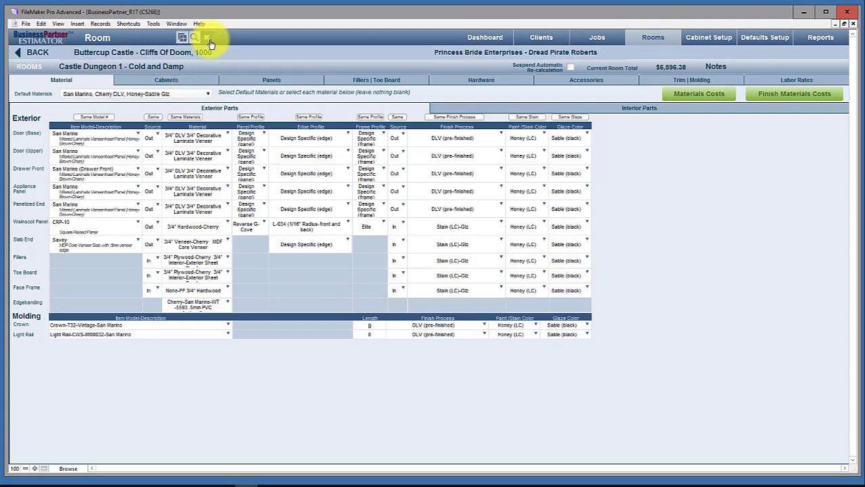
left_click(29, 58)
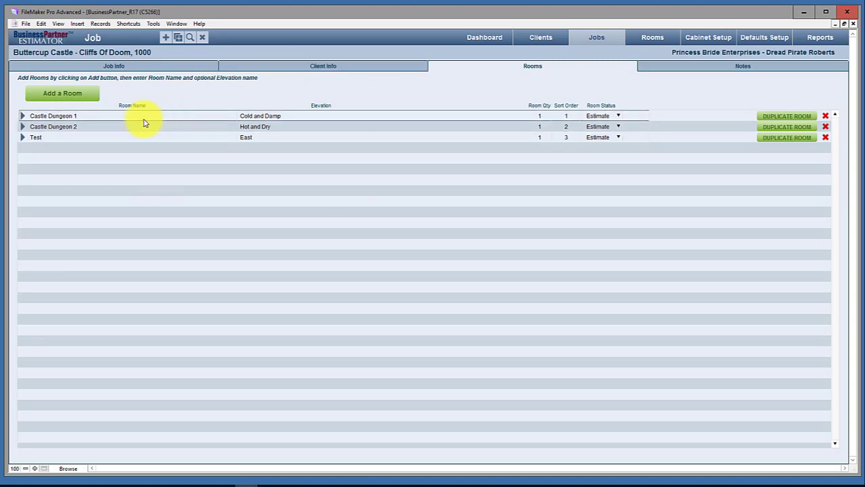
left_click(23, 120)
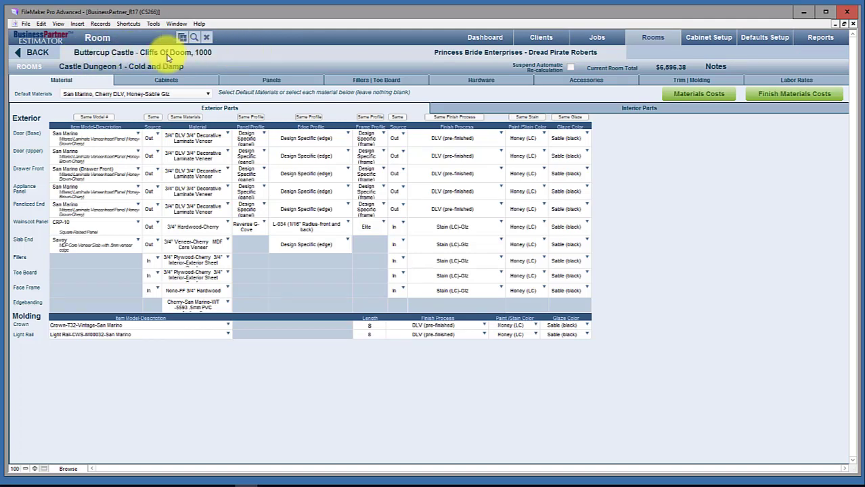
left_click(283, 54)
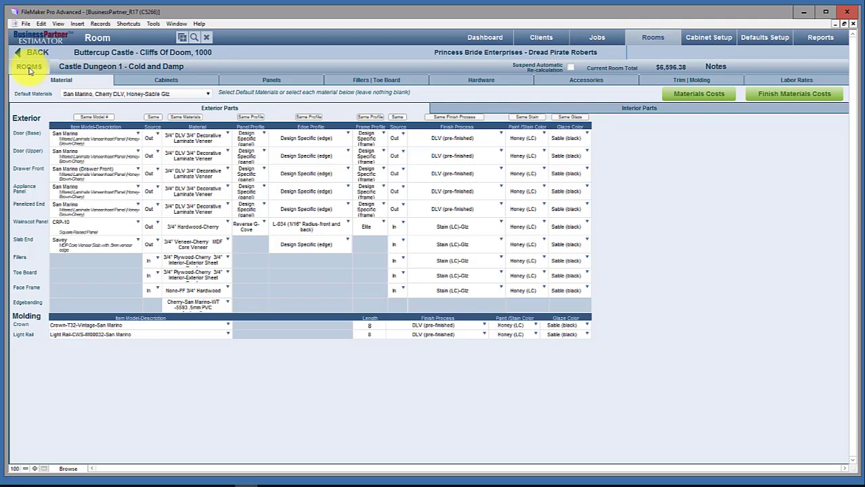
Switch to the Castle Dungeon 2 room from the job's room list and review its room details
left_click(30, 70)
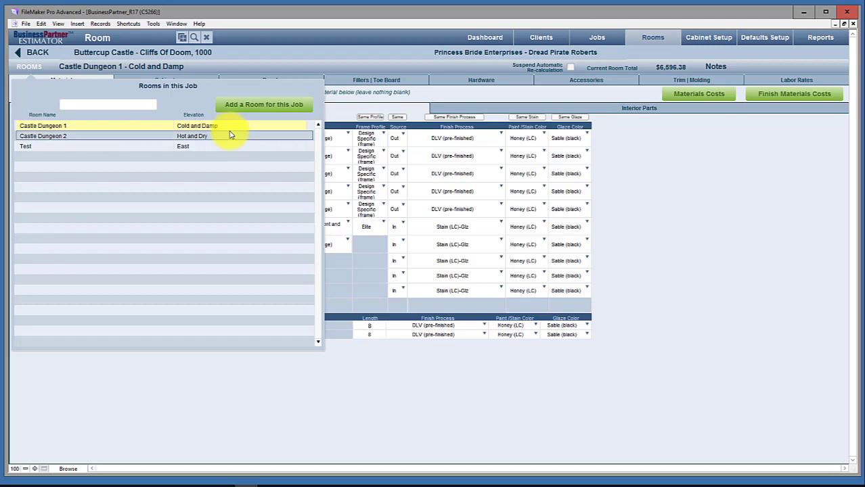
left_click(98, 138)
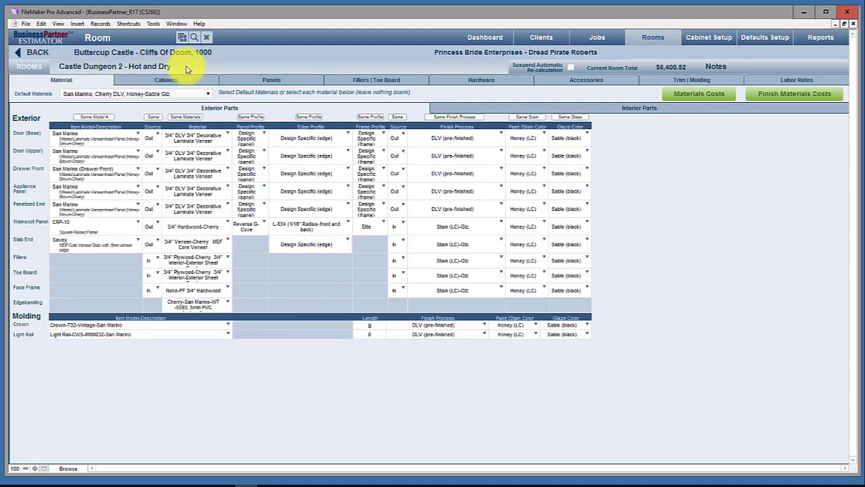
left_click(250, 70)
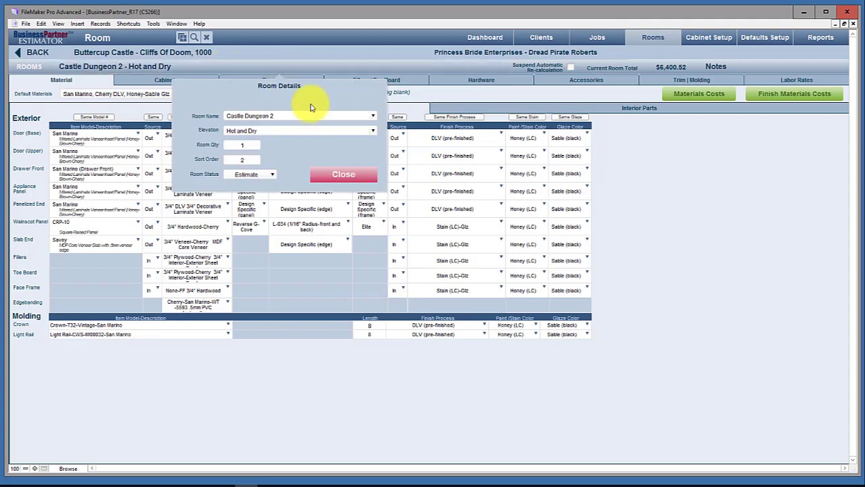
left_click(277, 116)
left_click(270, 130)
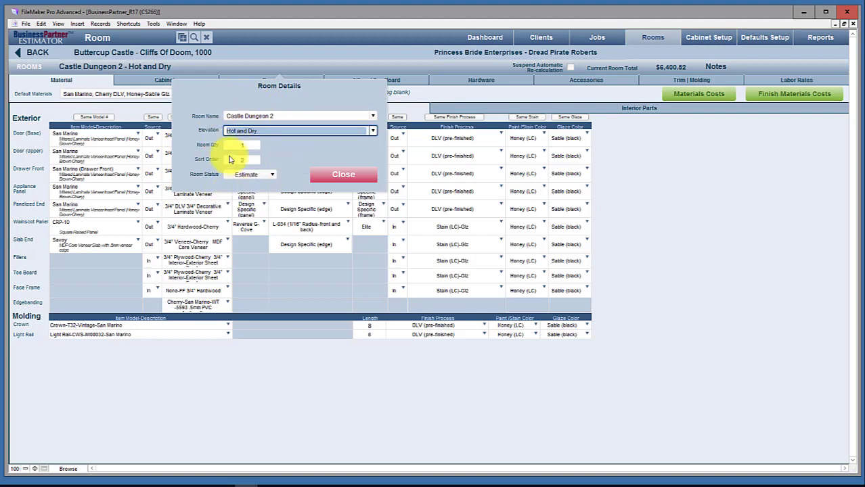
left_click(343, 174)
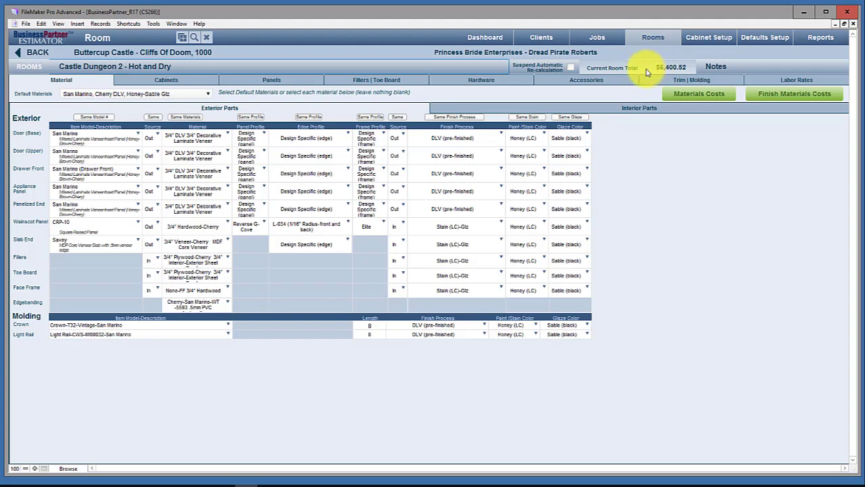
Try suspending automatic re-calculation for the Castle Dungeon 2 room and switch the suspension off again
left_click(571, 69)
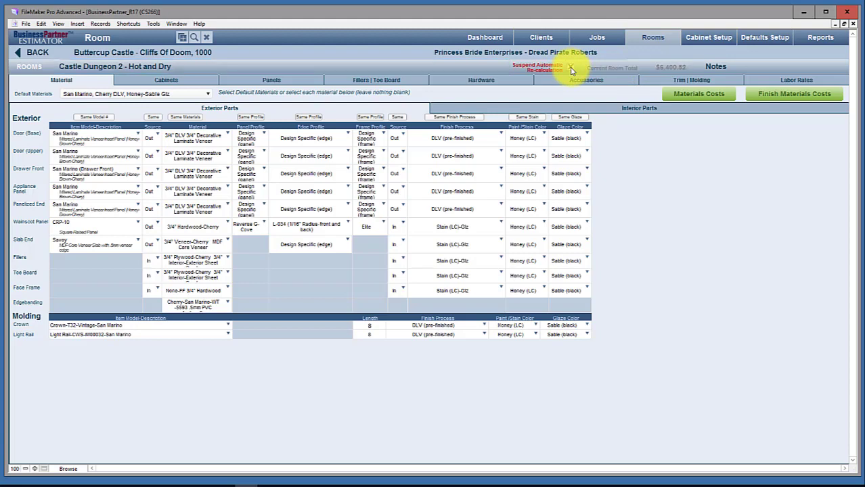
left_click(570, 69)
left_click(570, 71)
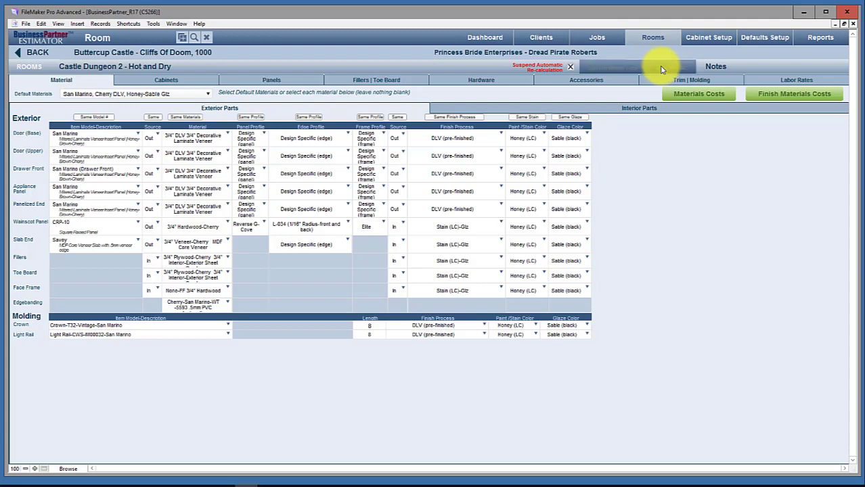
left_click(569, 68)
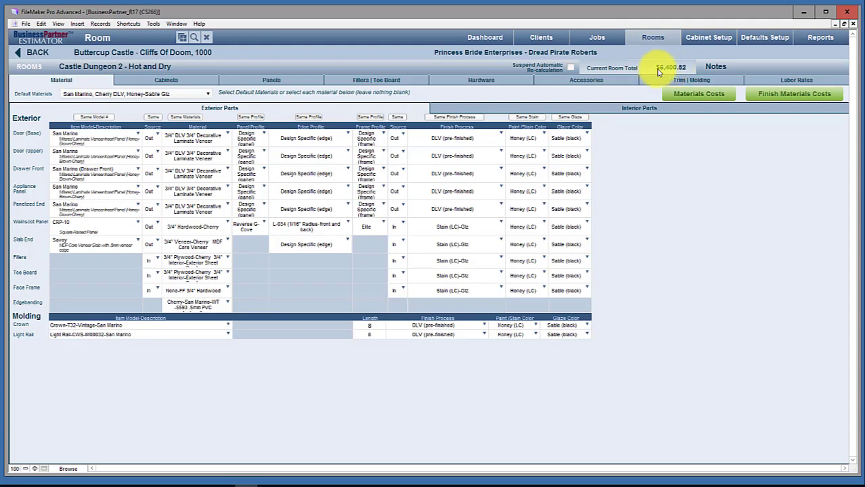
View the external and internal job notes from within the room and close them
left_click(728, 69)
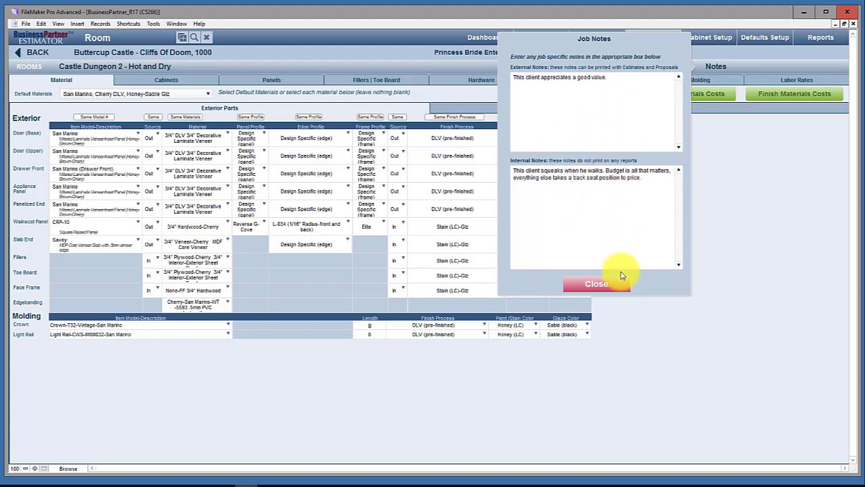
left_click(599, 284)
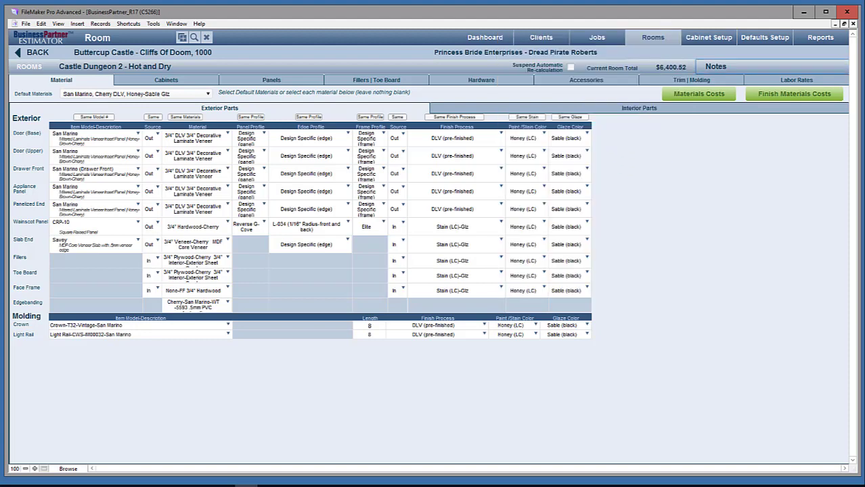